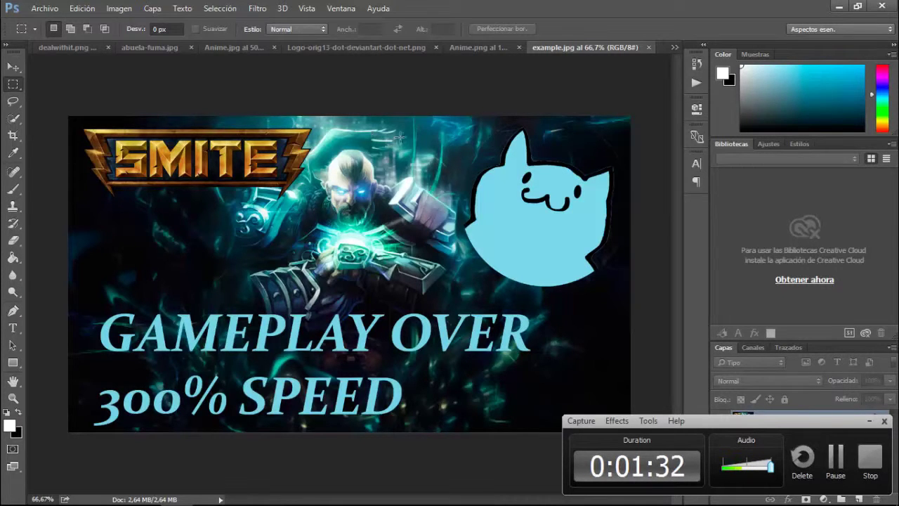
Drag trial selections on the SMITE example and browse through every open source image.
drag(70, 111, 709, 394)
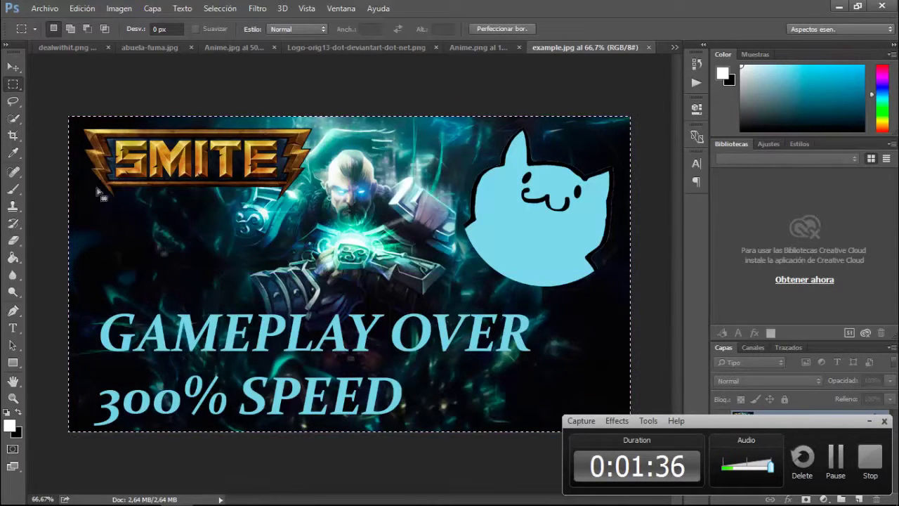
drag(56, 112, 462, 425)
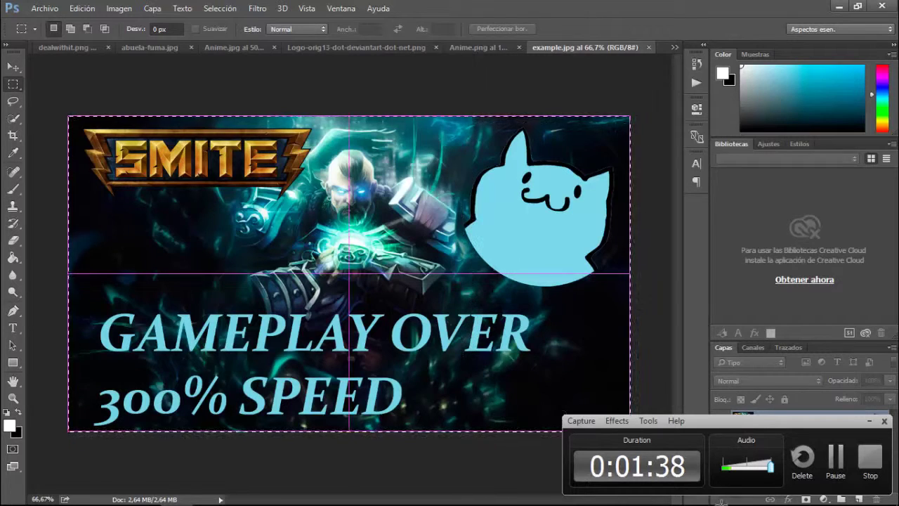
click(80, 47)
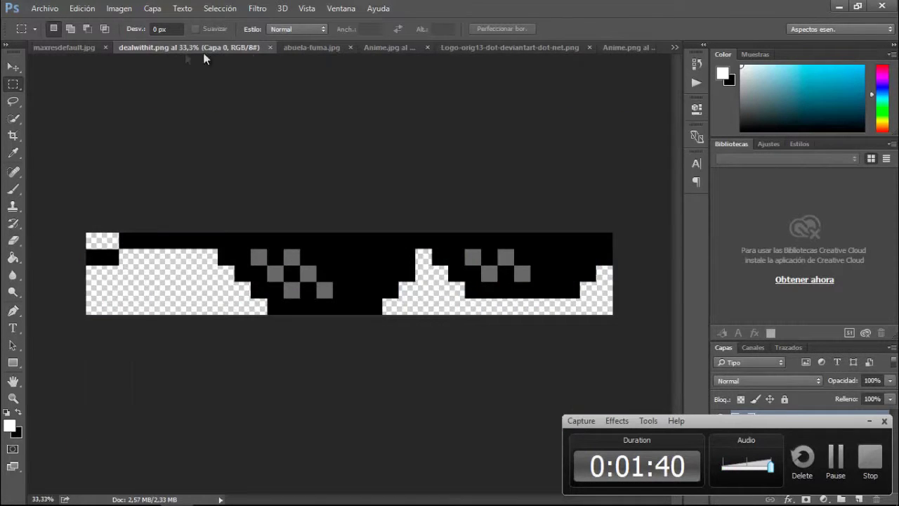
click(315, 50)
click(378, 48)
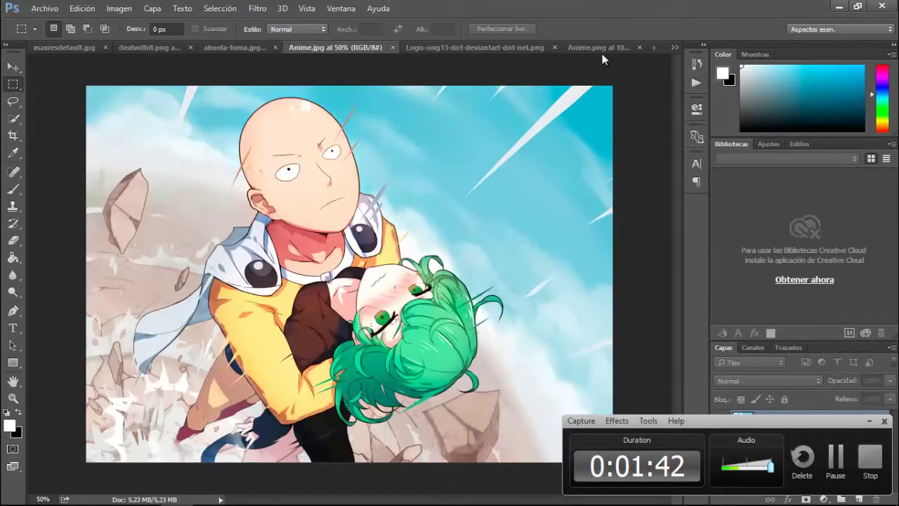
click(602, 50)
click(439, 50)
click(618, 48)
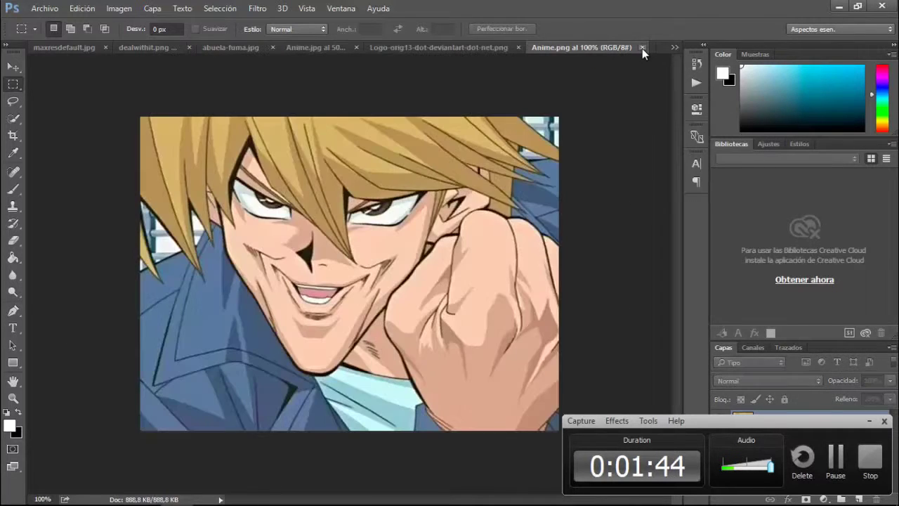
click(652, 46)
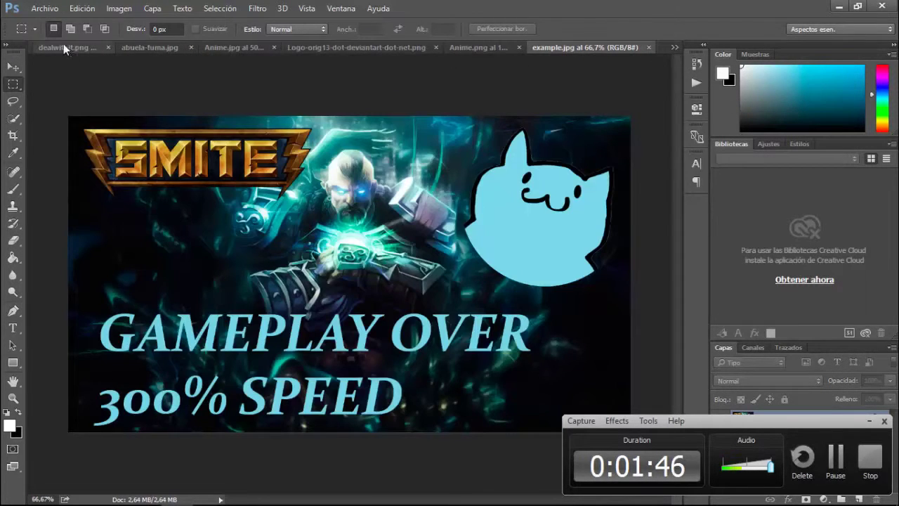
click(63, 47)
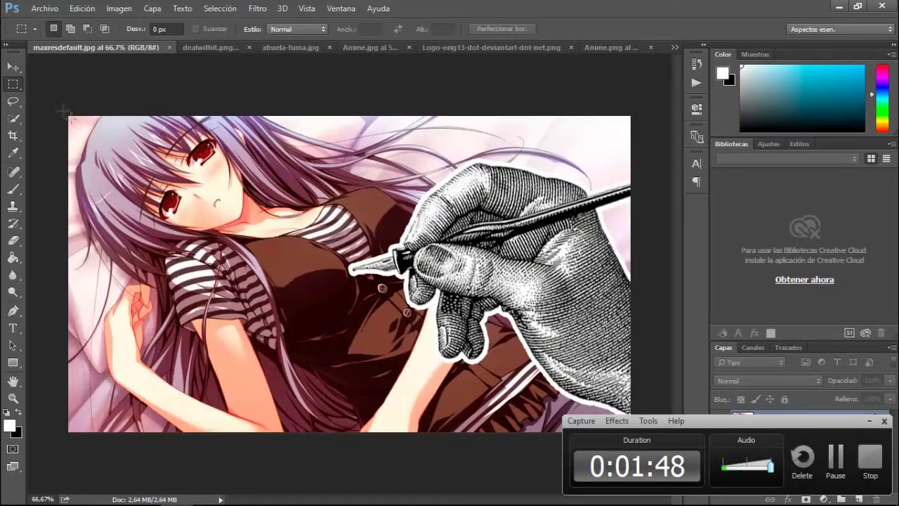
Marquee the anime girl image in maxresdefault.jpg, deselect it, and dismiss the no-pixels warning.
drag(70, 115, 631, 431)
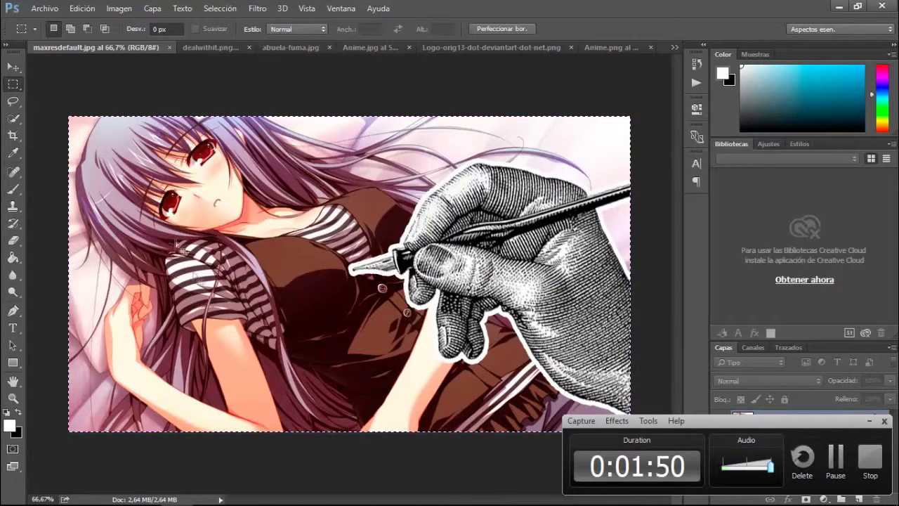
click(61, 99)
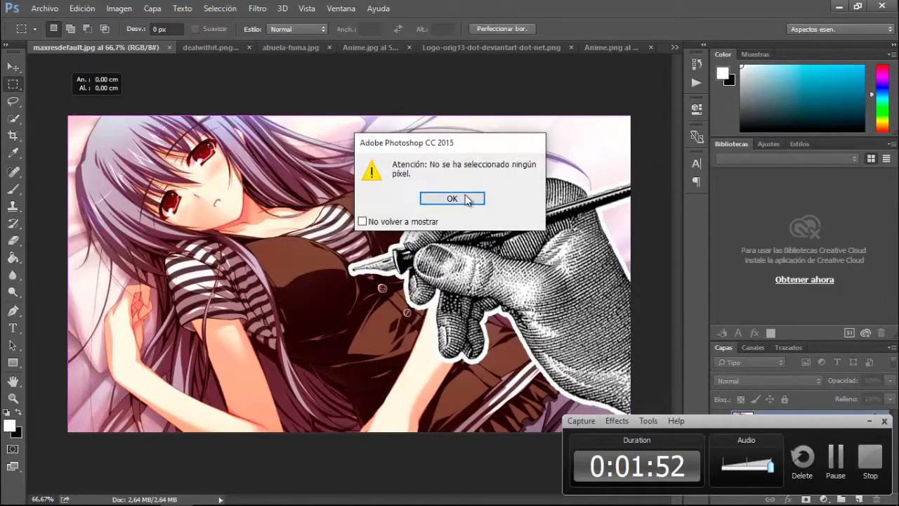
click(467, 200)
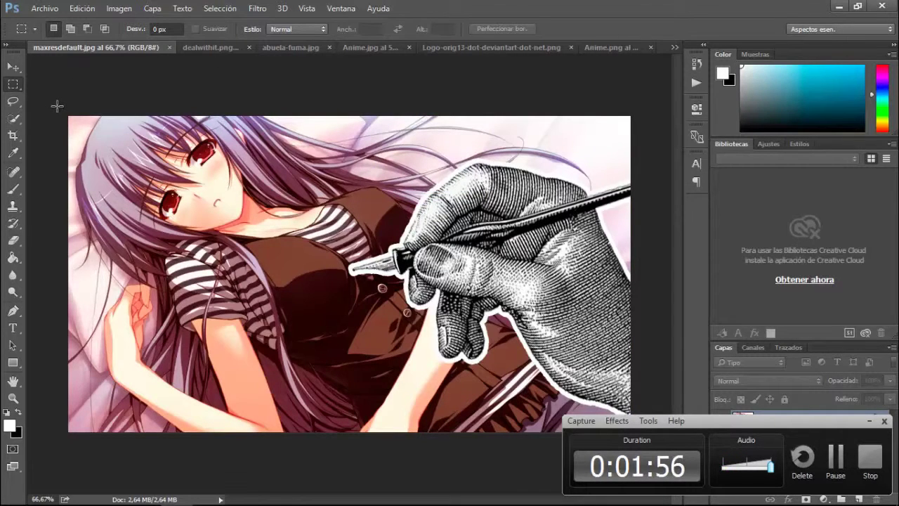
click(205, 49)
click(66, 47)
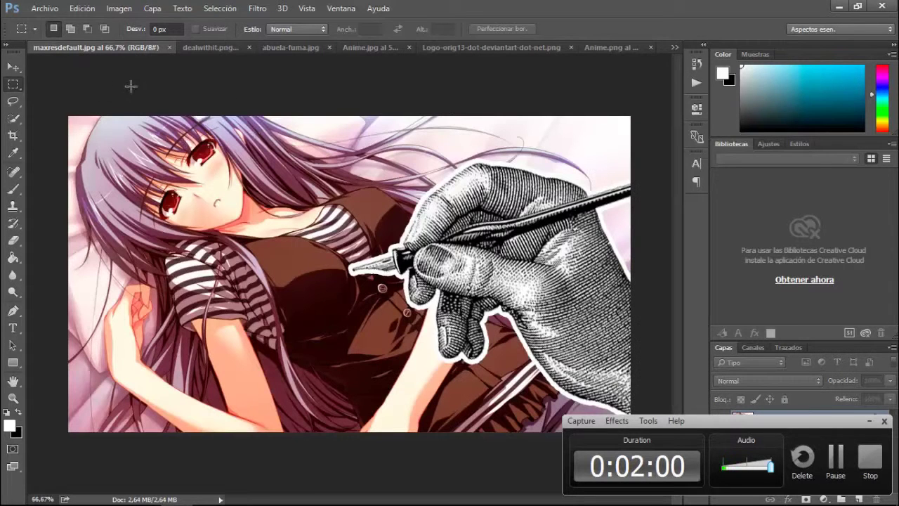
Select the bald-hero scene in Anime.jpg and duplicate it onto a new layer.
click(207, 48)
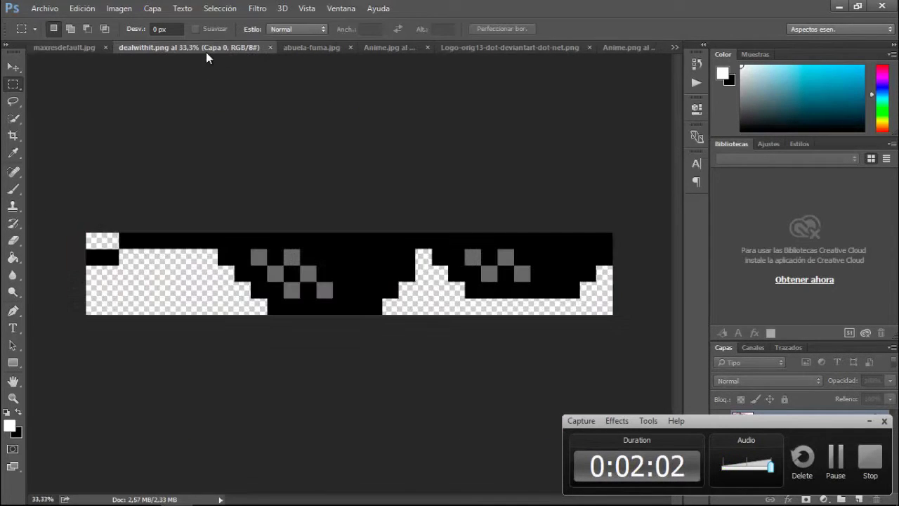
click(316, 47)
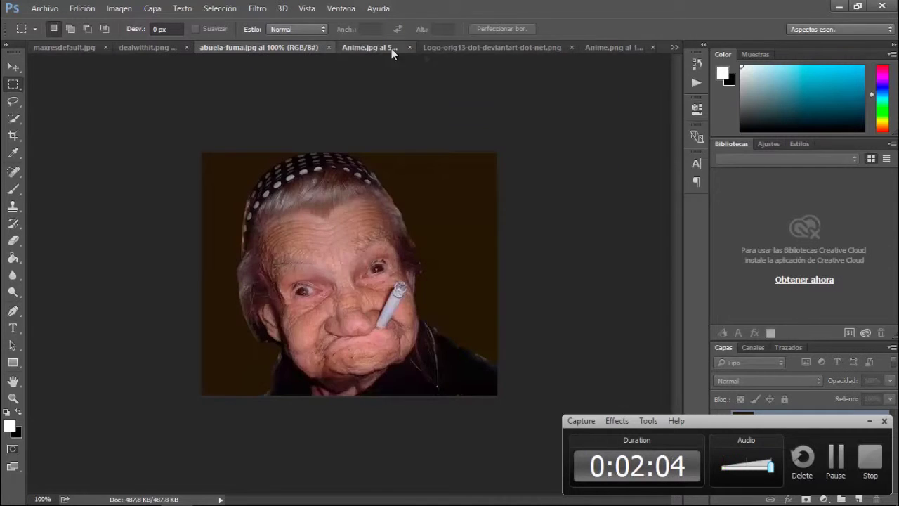
click(392, 48)
click(457, 47)
click(296, 45)
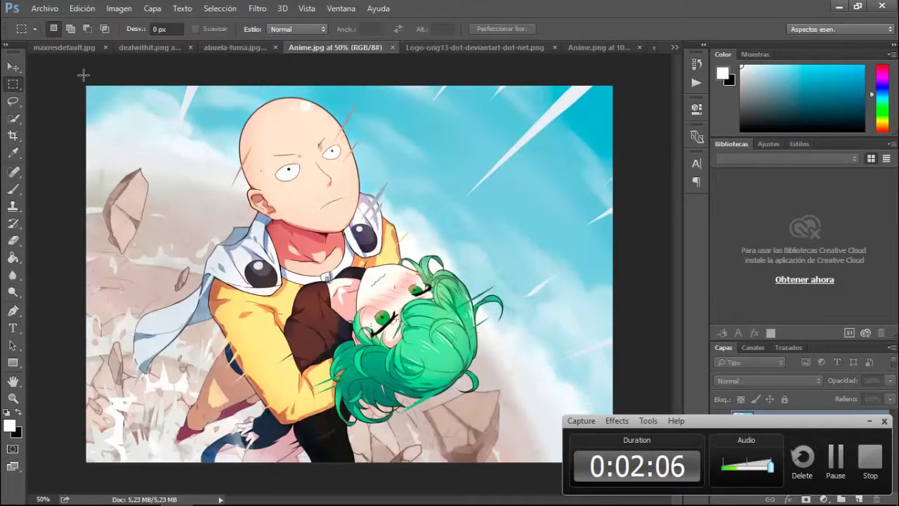
drag(83, 74, 618, 467)
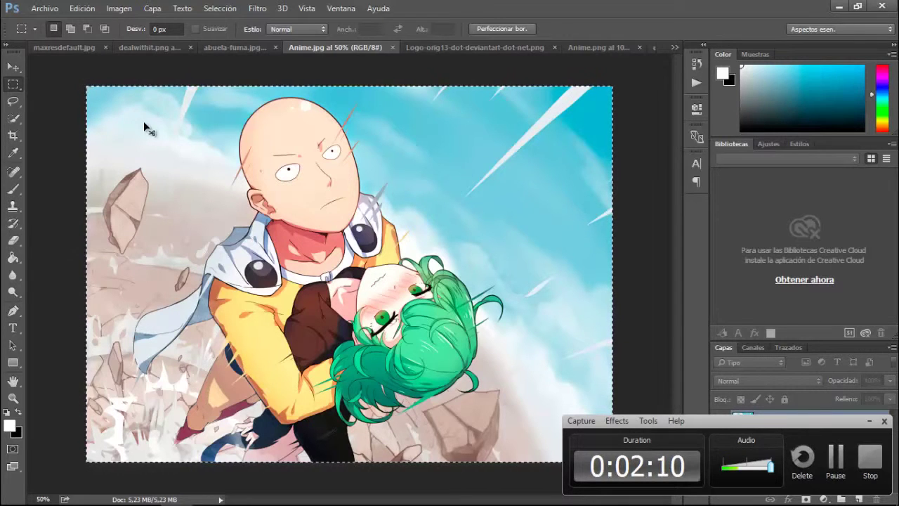
key(ctrl+j)
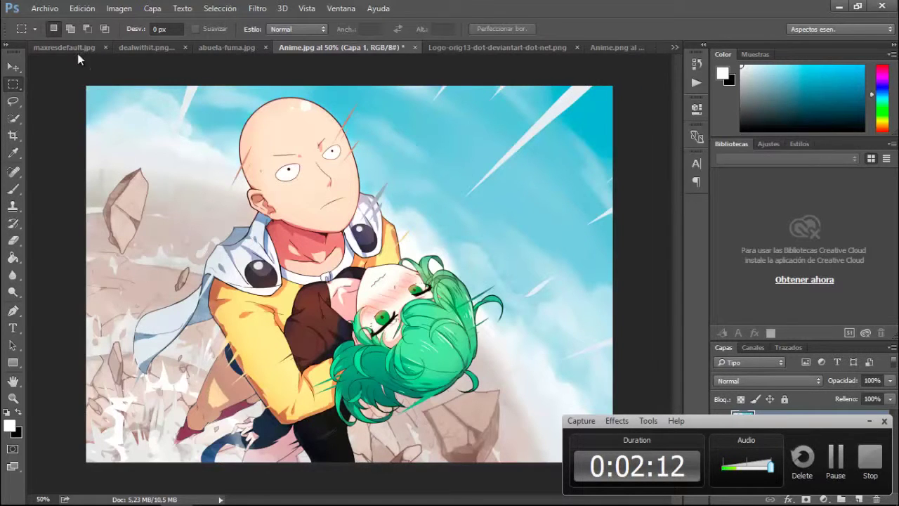
With the rectangular marquee, select and copy the entire bald-hero scene.
click(57, 49)
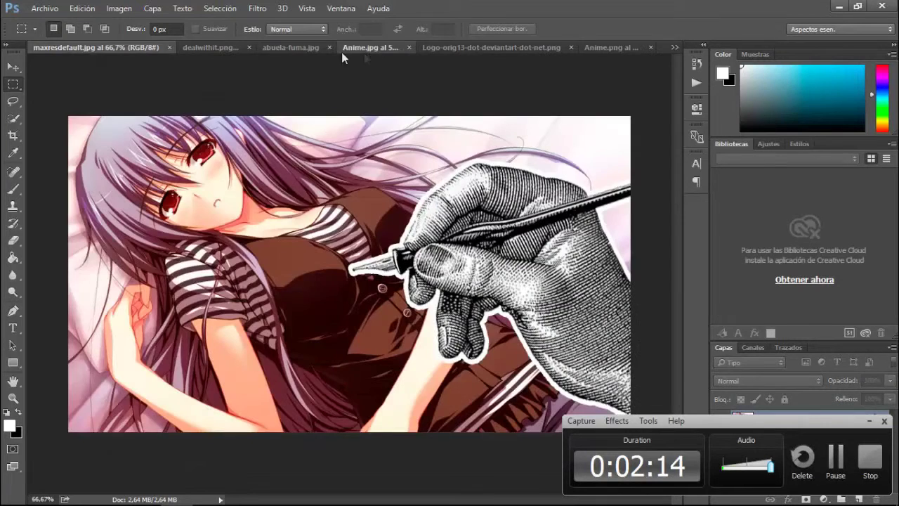
click(342, 53)
right_click(18, 88)
click(78, 84)
right_click(14, 87)
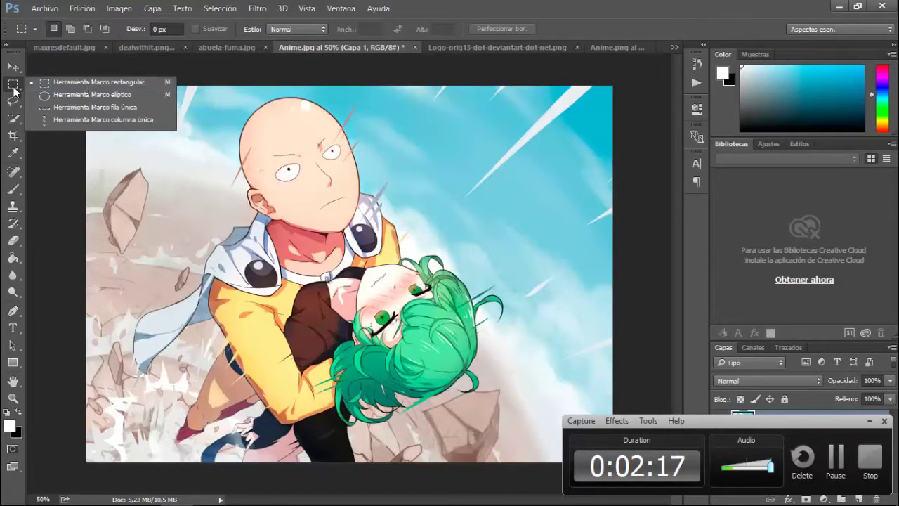
click(92, 82)
key(ctrl+a)
key(ctrl+c)
Paste the scene into maxresdefault.jpg and scale it to about 80% to fill the frame.
click(58, 49)
key(ctrl+v)
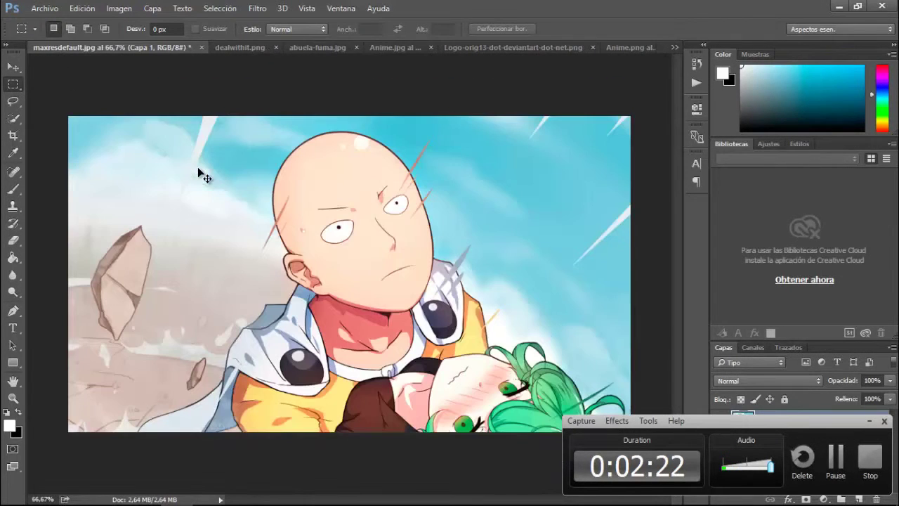
click(13, 66)
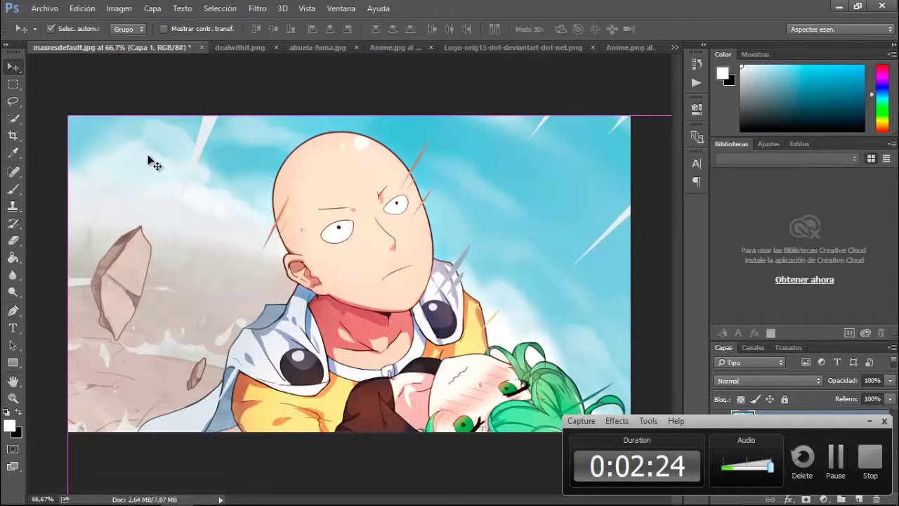
key(ctrl+t)
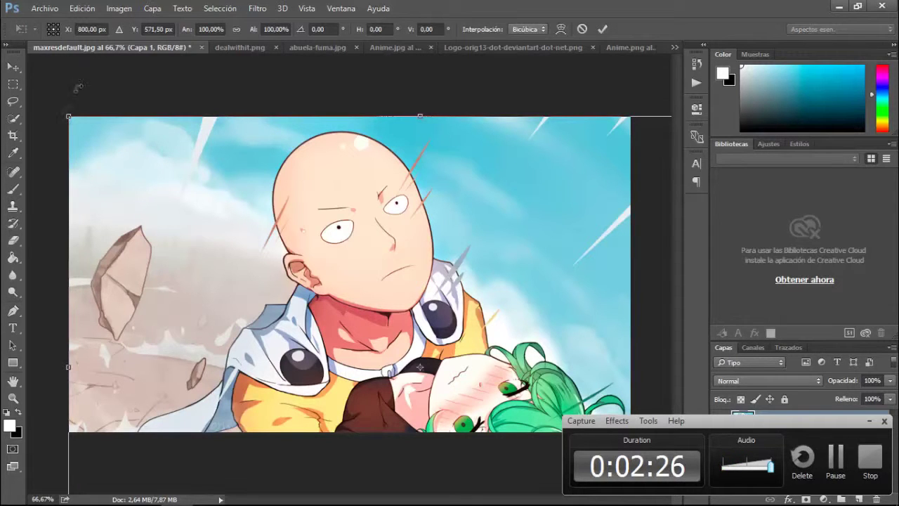
mouse_move(72, 106)
mouse_down()
mouse_move(64, 143)
mouse_move(297, 343)
mouse_up()
mouse_move(397, 352)
mouse_down()
mouse_move(677, 472)
mouse_move(651, 461)
mouse_up()
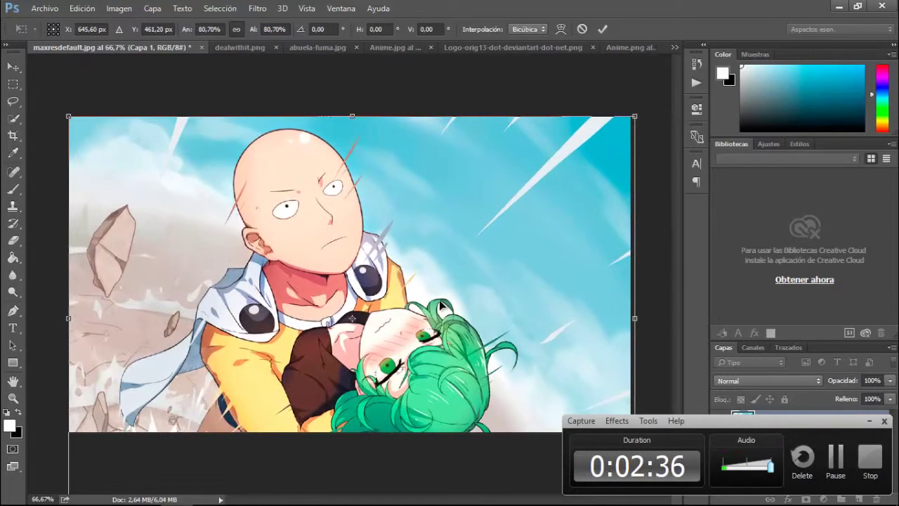
key(Return)
Lasso the grandmother's face in abuela-fuma.jpg.
click(241, 47)
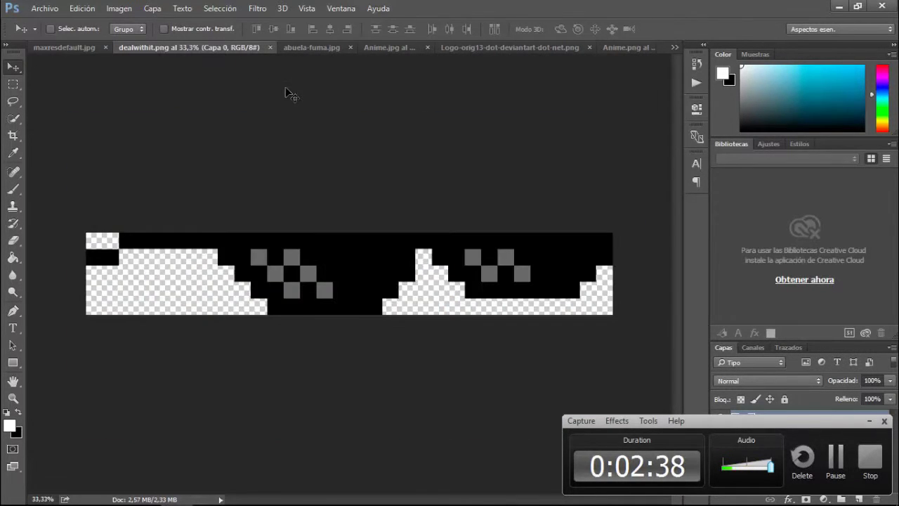
click(311, 47)
click(13, 101)
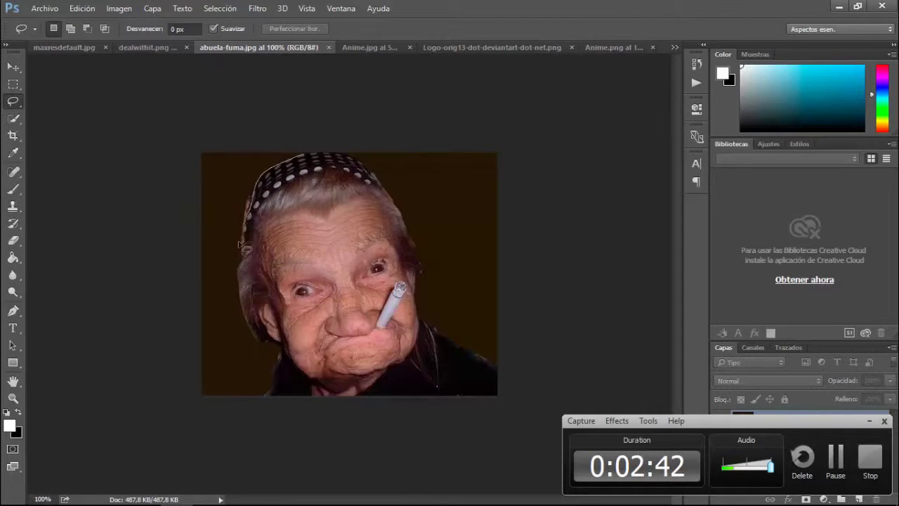
drag(336, 386, 419, 362)
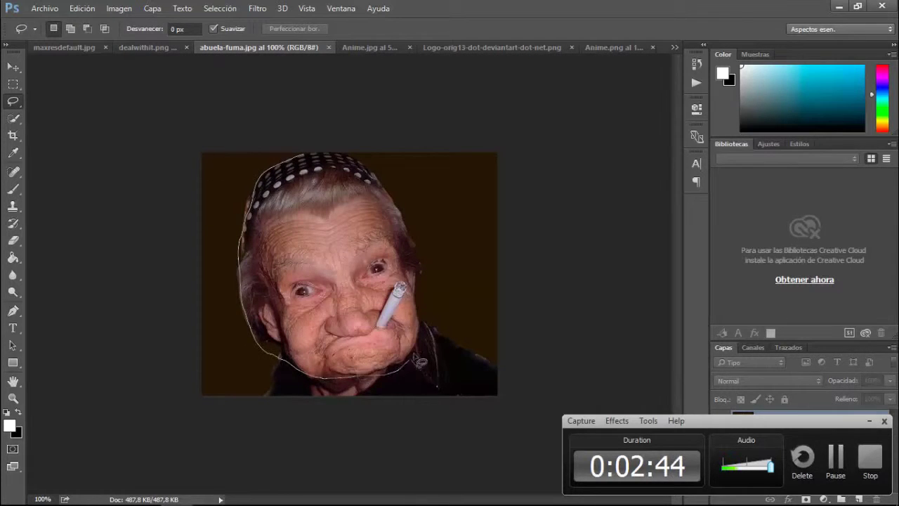
drag(421, 262, 371, 166)
drag(312, 151, 314, 154)
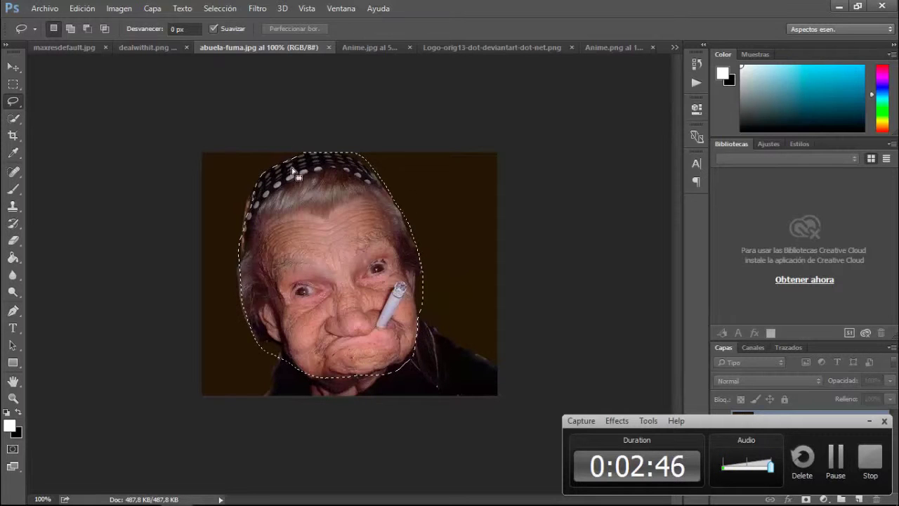
Paste the face into maxresdefault.jpg, enlarged to about 110% over the bald hero's head.
click(64, 47)
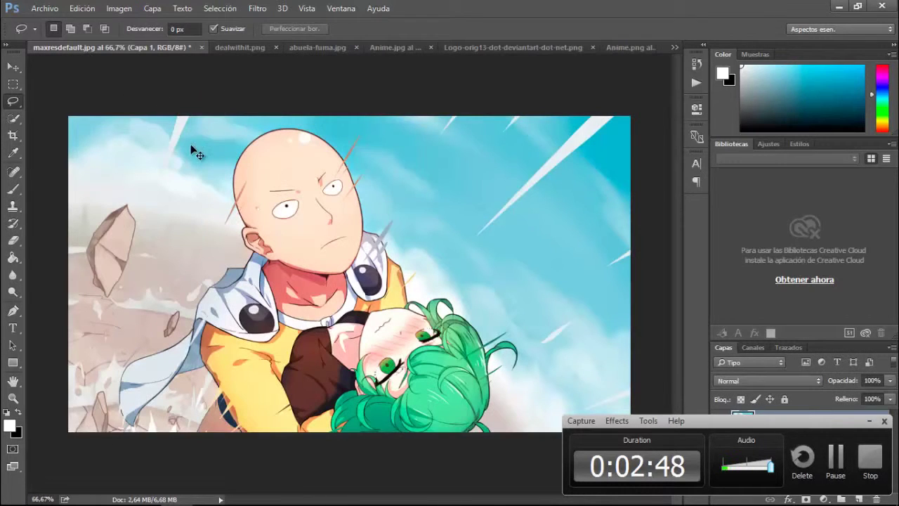
key(ctrl+v)
key(v)
drag(302, 231, 252, 180)
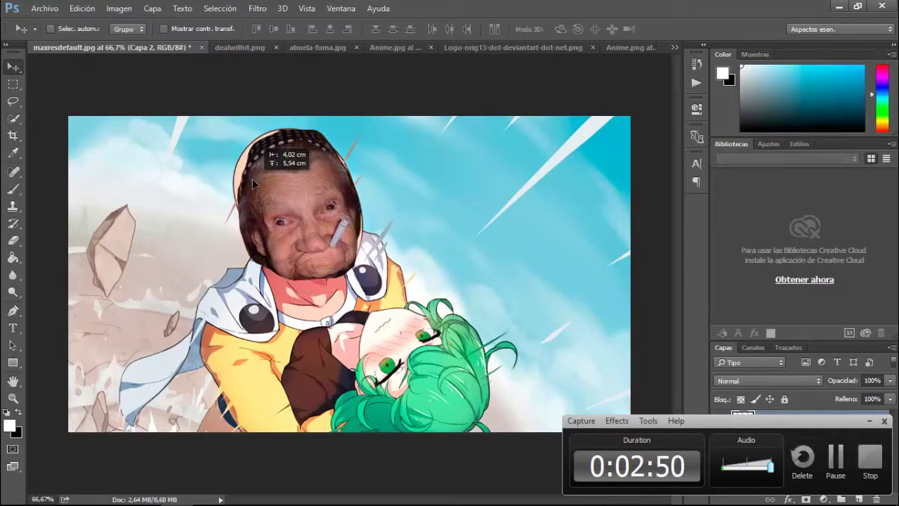
key(ctrl+t)
drag(361, 130, 382, 116)
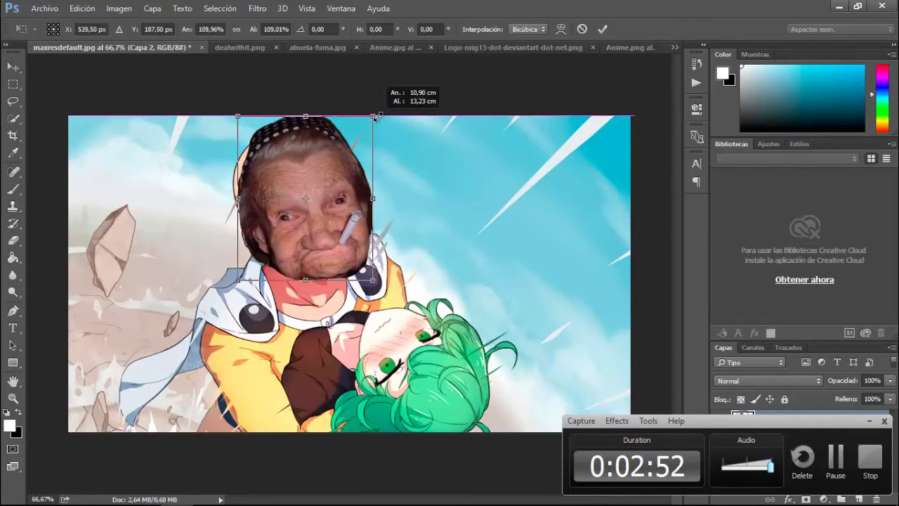
drag(330, 206, 314, 206)
key(Return)
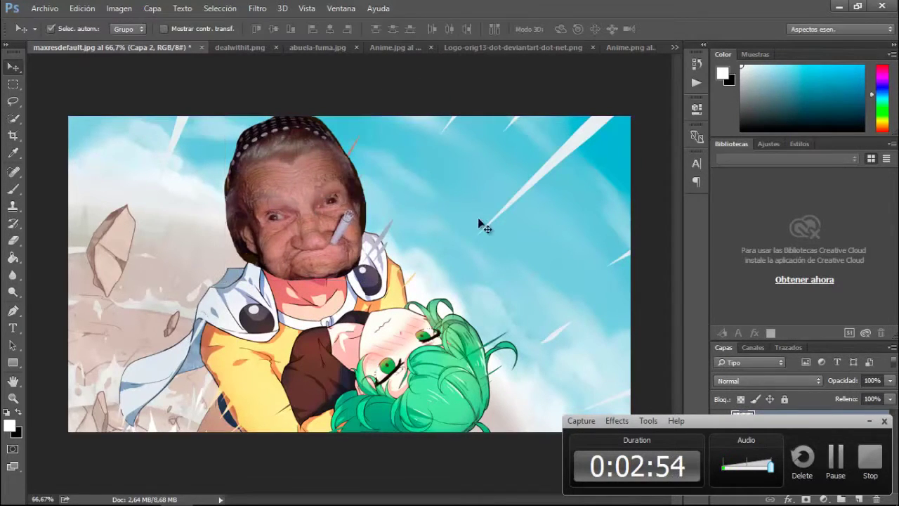
click(232, 49)
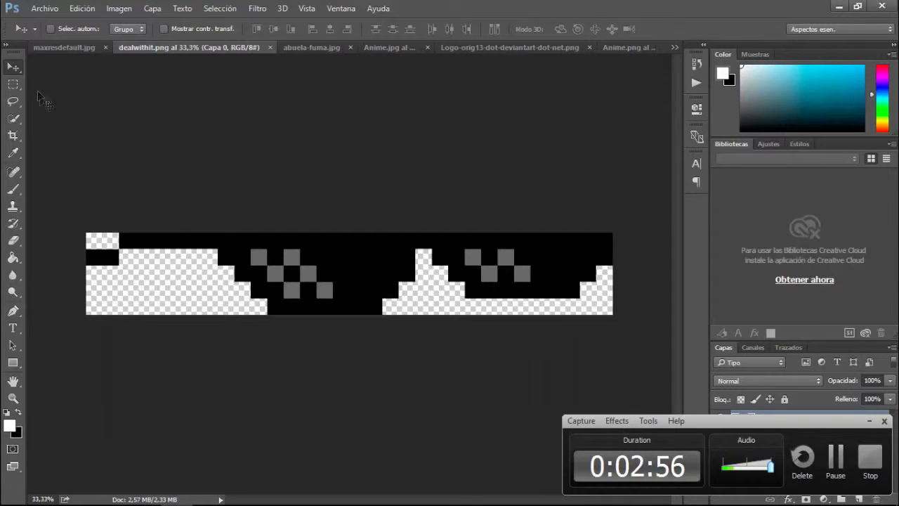
Paste the dealwithit.png sunglasses into the scene, shrunk to 17.67% and tilted over grandmother's eyes.
key(m)
key(ctrl+a)
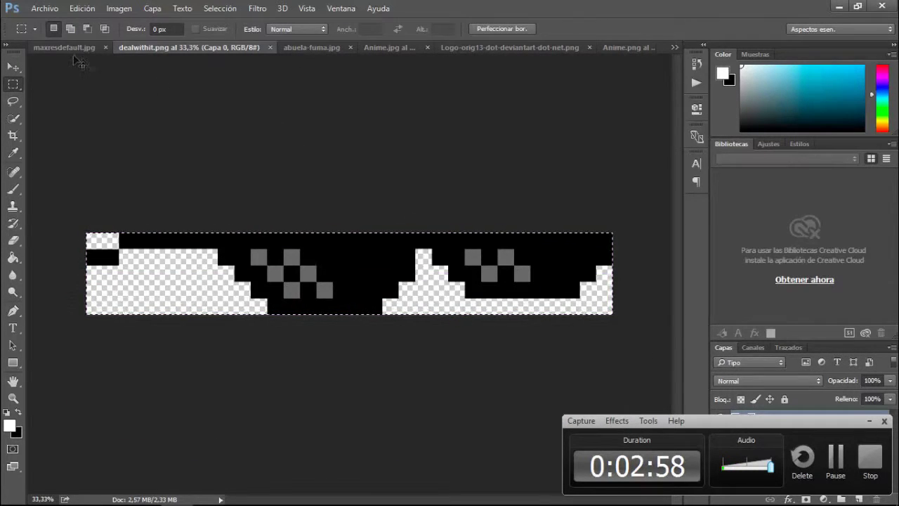
click(77, 48)
key(v)
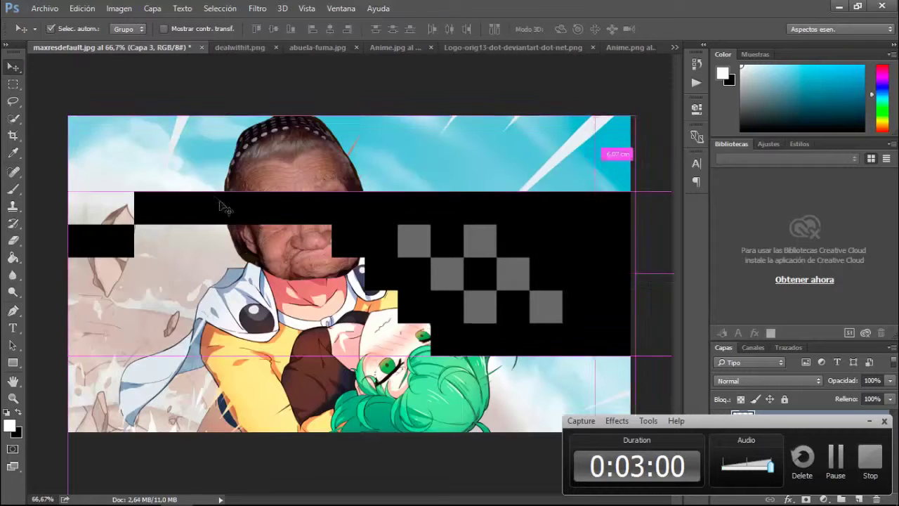
key(ctrl+t)
drag(68, 191, 102, 197)
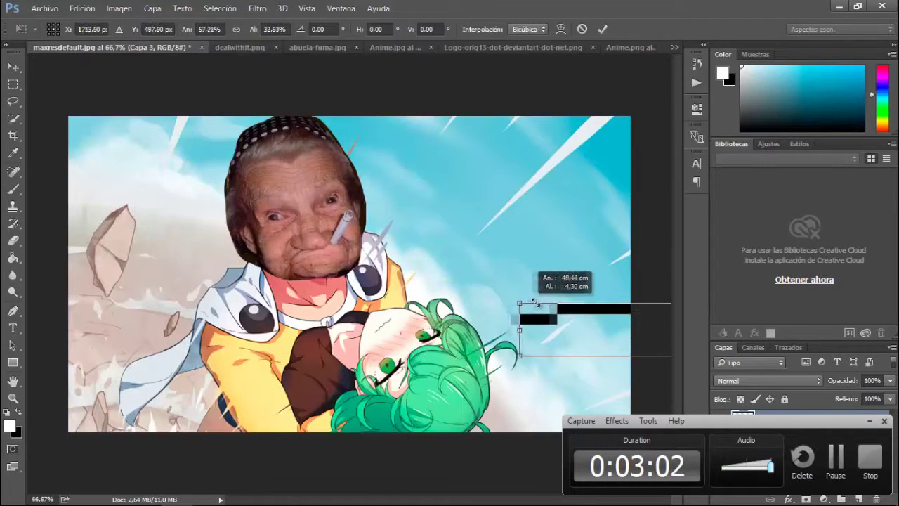
mouse_move(102, 198)
mouse_down()
mouse_move(463, 216)
mouse_move(204, 207)
mouse_up()
mouse_move(390, 228)
mouse_down()
mouse_move(365, 224)
mouse_move(351, 203)
mouse_move(316, 206)
mouse_up()
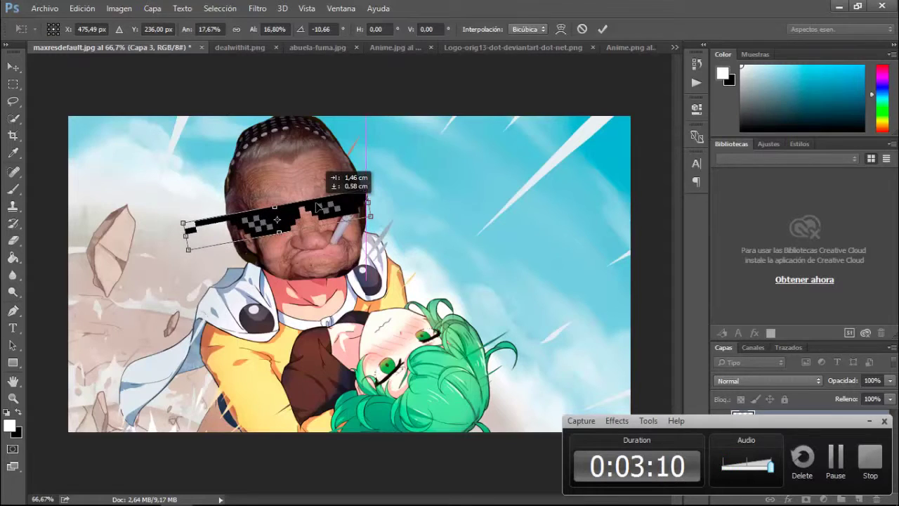
key(Return)
Close dealwithit.png, abuela-fuma.jpg and Anime.jpg without saving changes.
click(241, 47)
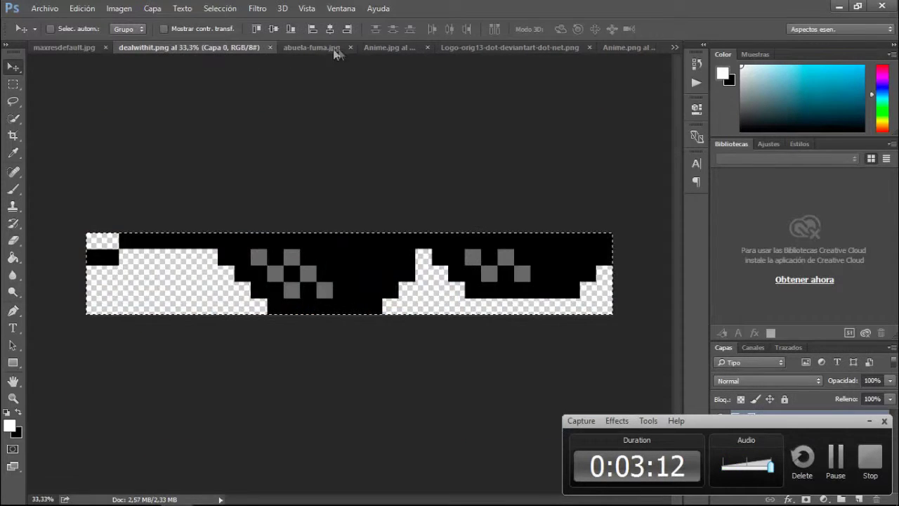
click(333, 48)
click(174, 46)
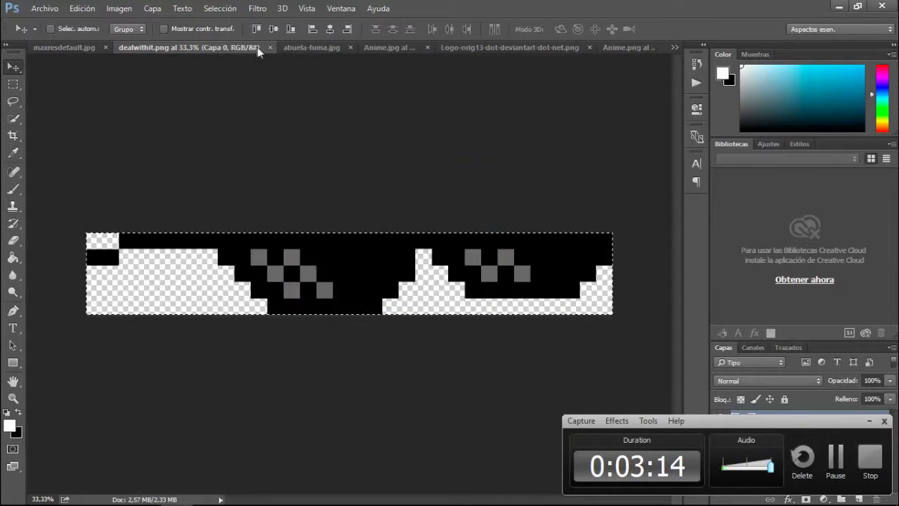
click(268, 47)
click(264, 48)
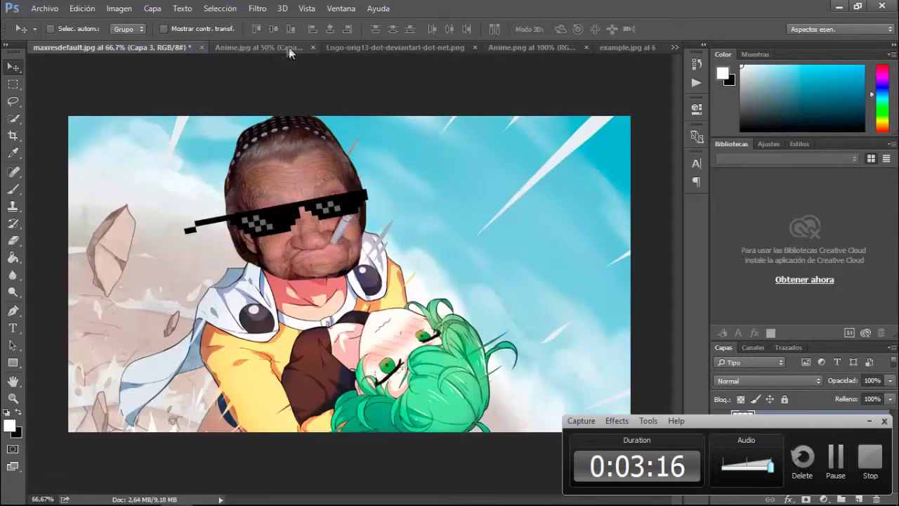
click(286, 48)
click(287, 47)
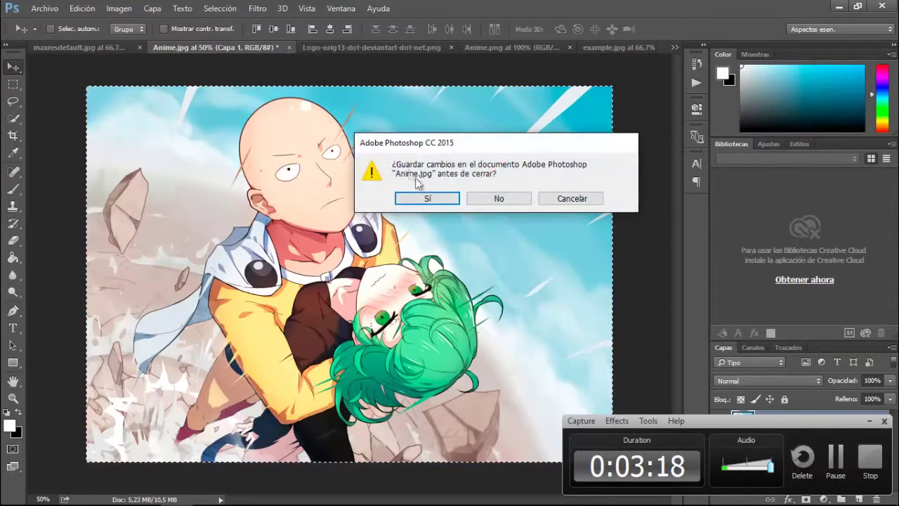
click(493, 199)
Select the Warframe logo and paste it into the anime scene as a new layer.
click(275, 48)
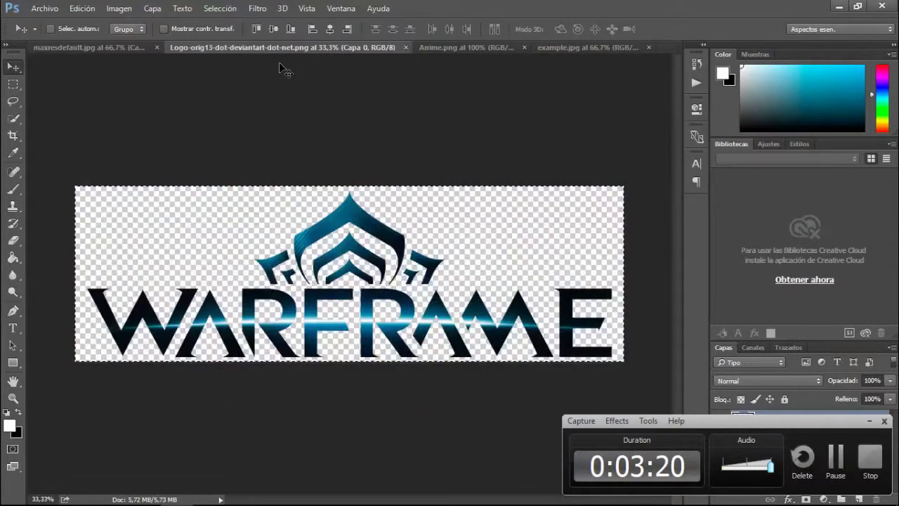
click(13, 85)
drag(75, 186, 624, 361)
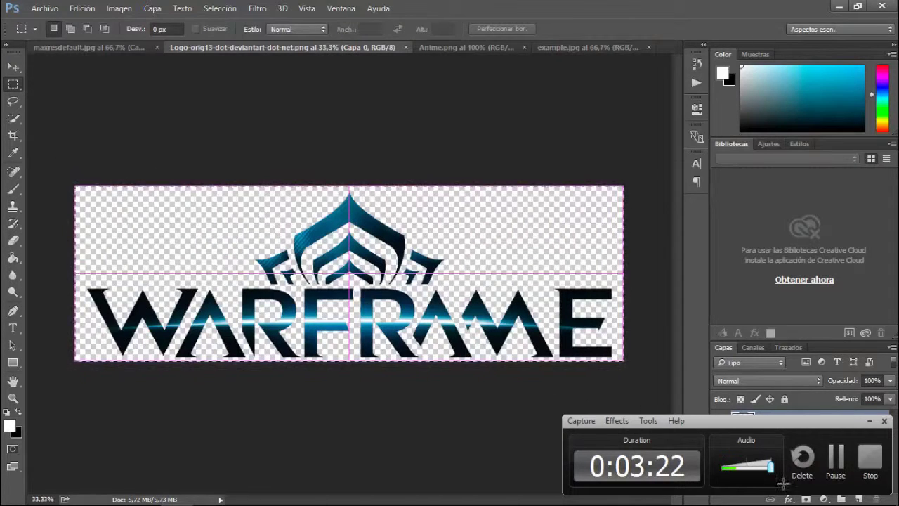
click(82, 44)
key(ctrl+v)
Shrink the Warframe logo to 21.18% and place it beside the grandmother's face.
key(v)
key(ctrl+t)
mouse_move(74, 135)
mouse_down()
mouse_move(55, 106)
mouse_move(372, 143)
mouse_move(133, 162)
mouse_move(70, 124)
mouse_up()
drag(257, 231, 536, 213)
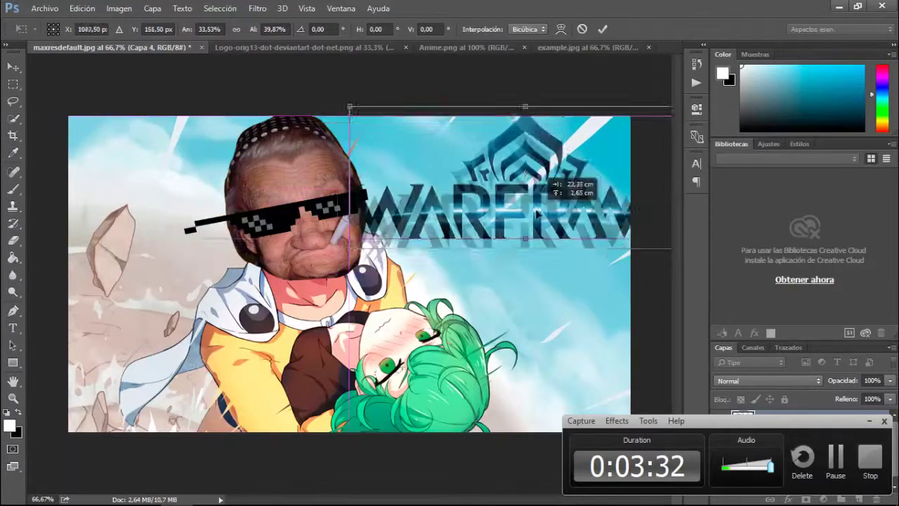
drag(349, 107, 473, 161)
mouse_move(521, 200)
mouse_down()
mouse_move(417, 177)
mouse_move(194, 322)
mouse_move(175, 354)
mouse_up()
key(Return)
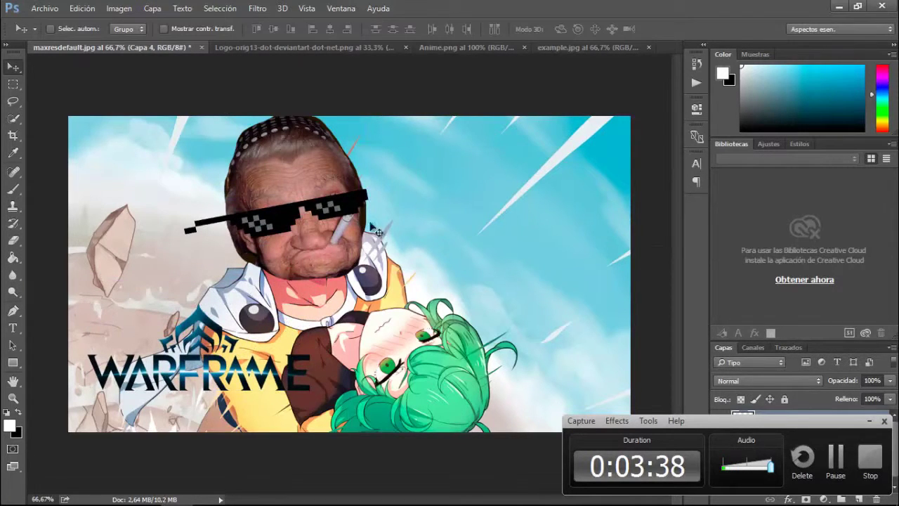
mouse_move(208, 351)
mouse_down()
mouse_move(160, 169)
mouse_move(516, 187)
mouse_move(515, 179)
mouse_up()
Lasso the grinning blond guy from Anime.png and paste him into the scene's top-right as Capa 5.
click(463, 47)
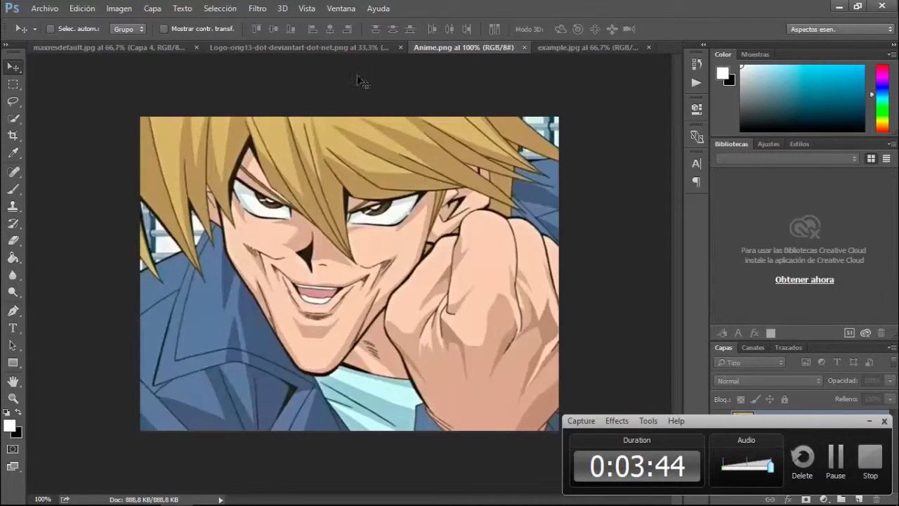
click(13, 101)
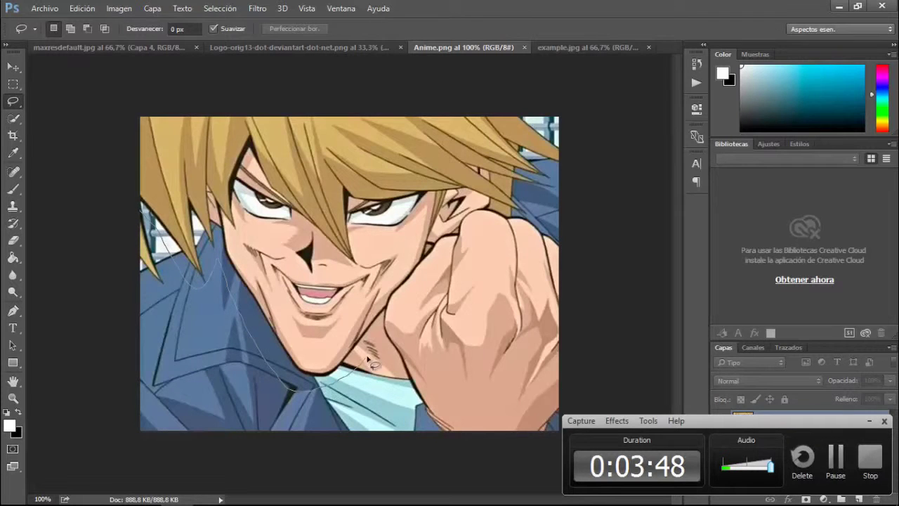
drag(450, 442, 441, 427)
click(140, 205)
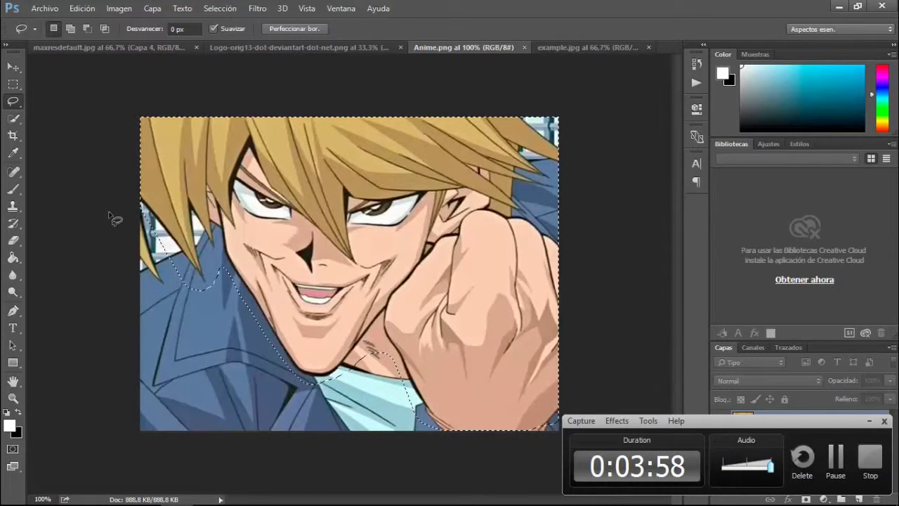
click(74, 46)
key(ctrl+v)
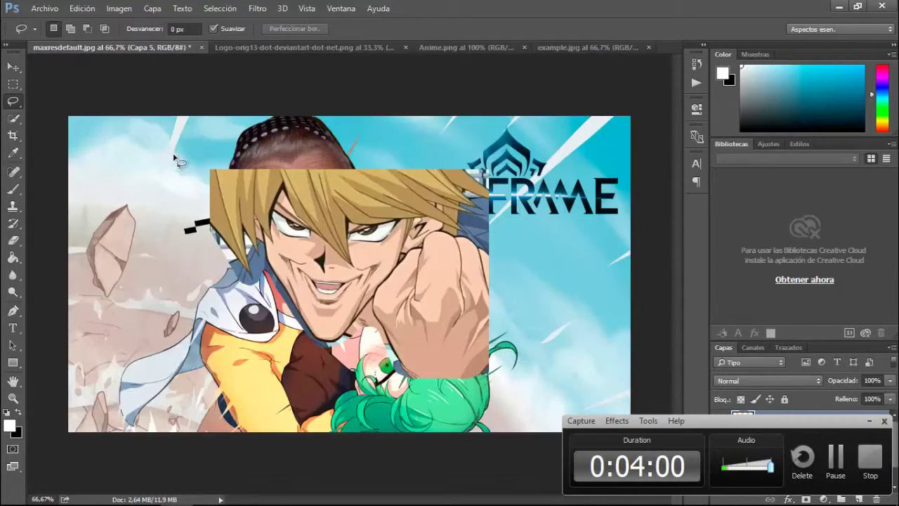
click(10, 68)
drag(377, 280, 522, 226)
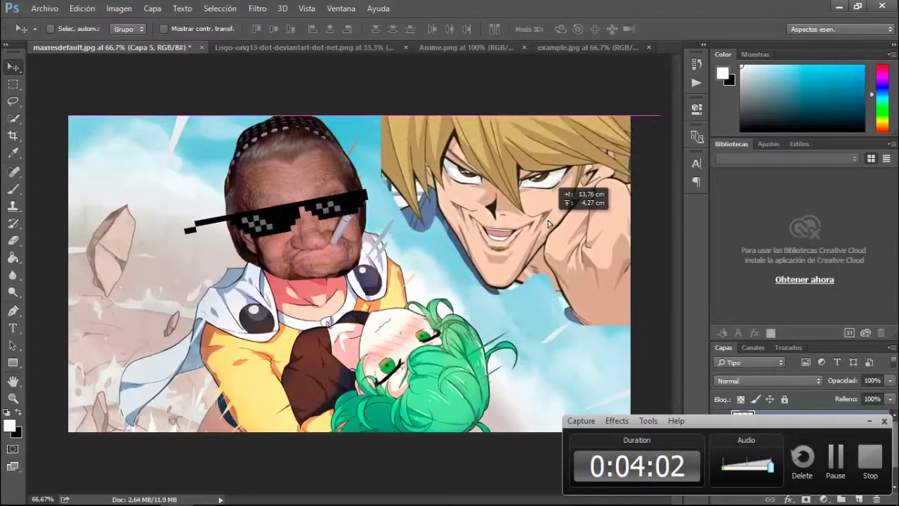
Move layer Capa 4 above Capa 5 and drag the logo to the left, across the hero's shoulder.
click(868, 421)
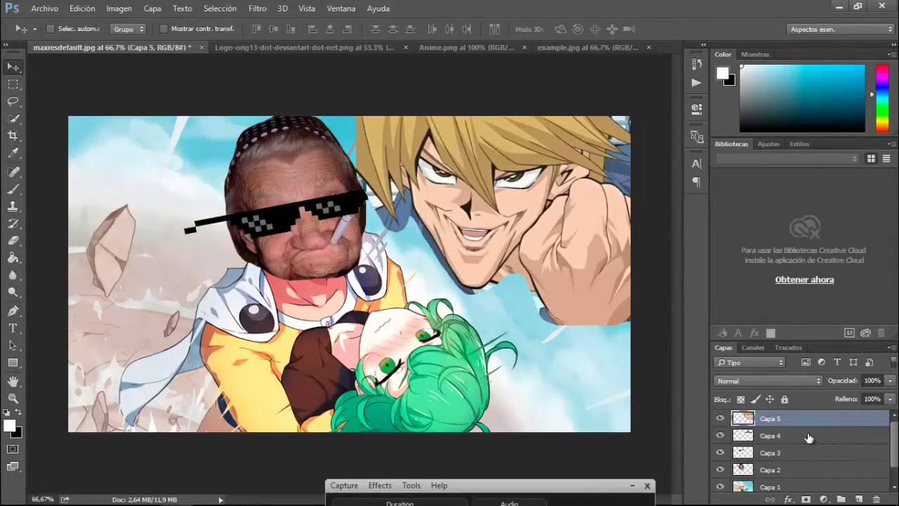
drag(784, 439, 770, 419)
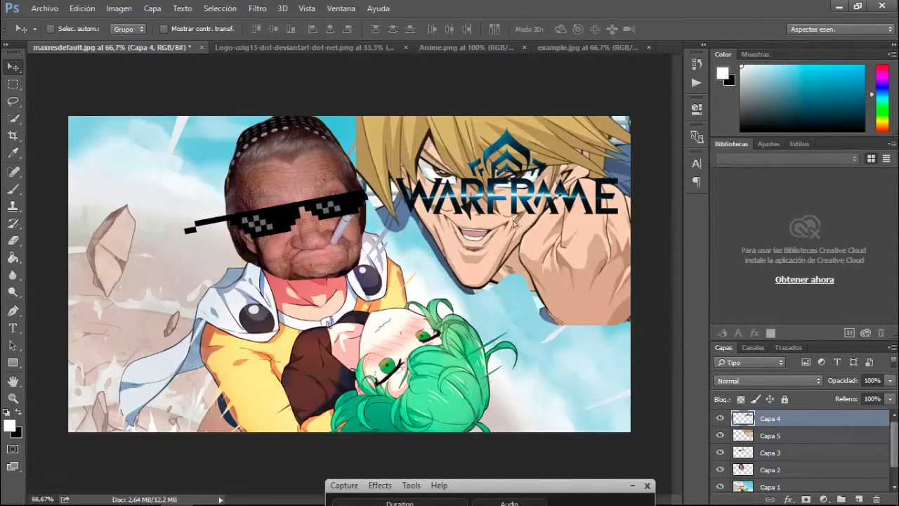
drag(514, 224, 489, 335)
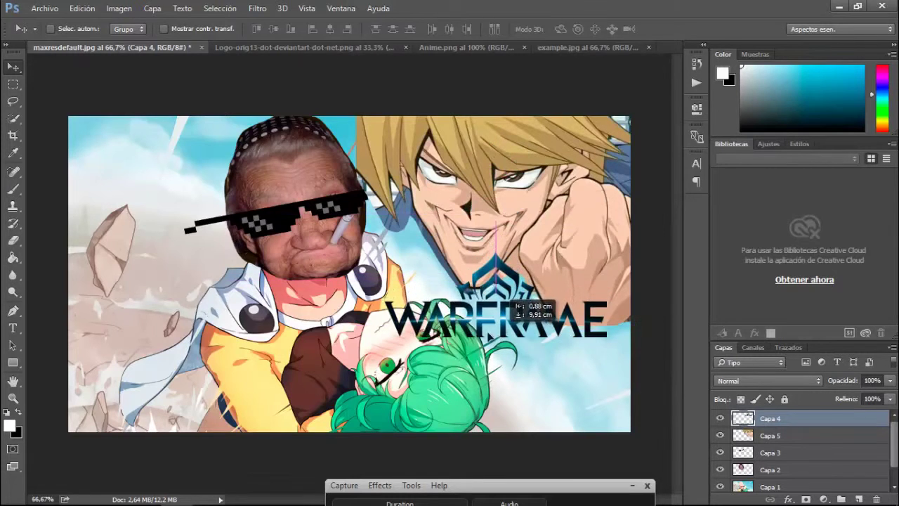
mouse_move(490, 336)
mouse_down()
mouse_move(263, 345)
mouse_move(256, 323)
mouse_up()
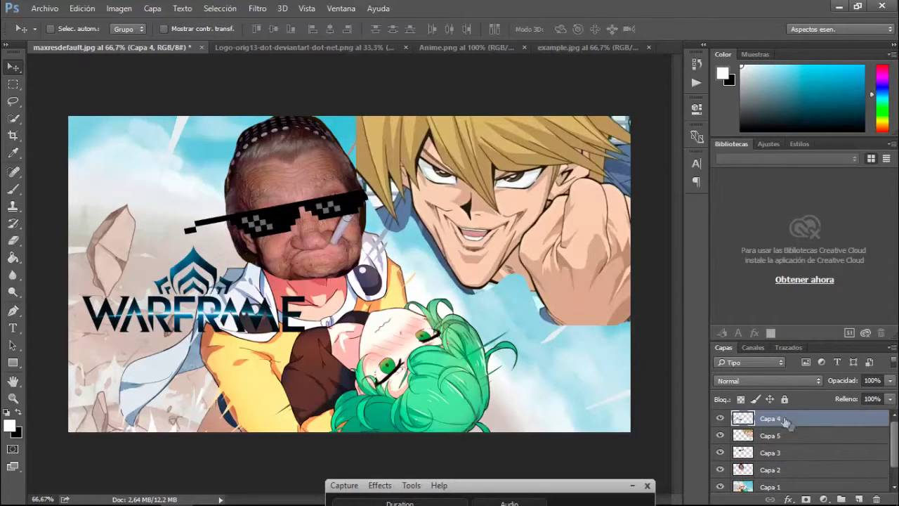
right_click(782, 421)
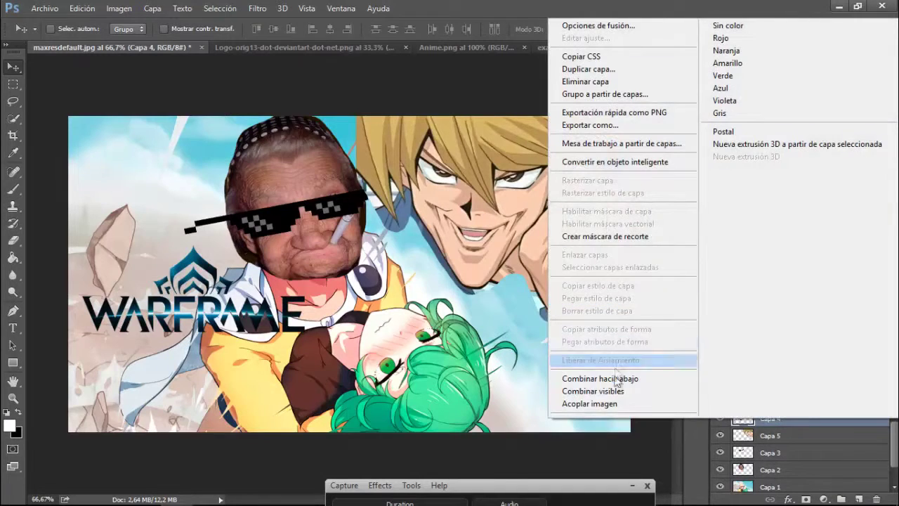
Flatten all layers into a single Fondo background and open the Imagen menu.
click(619, 404)
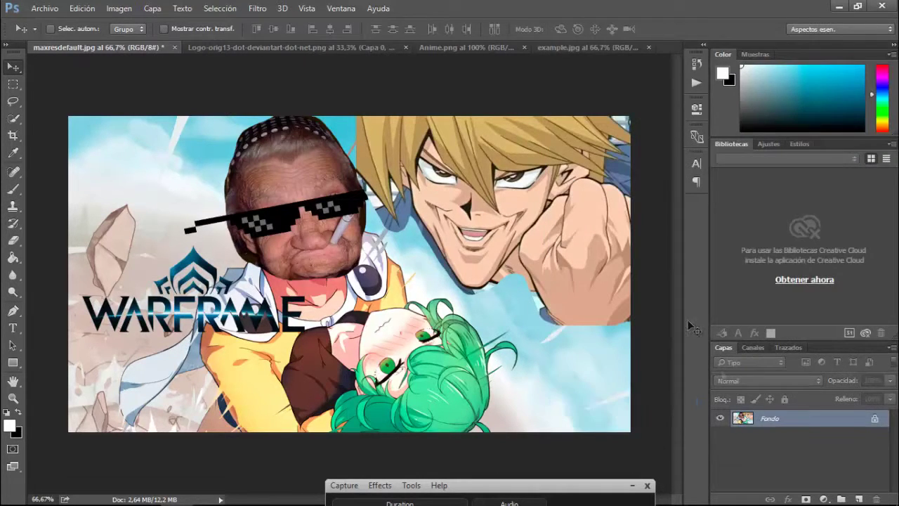
click(125, 11)
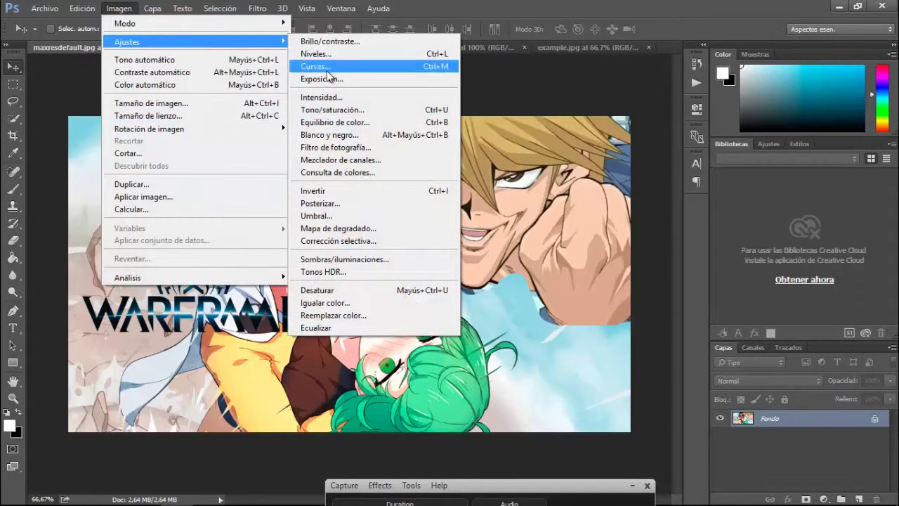
After trying the Cianotipo and saturation presets, apply Hue/Saturation with hue -17 and saturation +13.
click(355, 114)
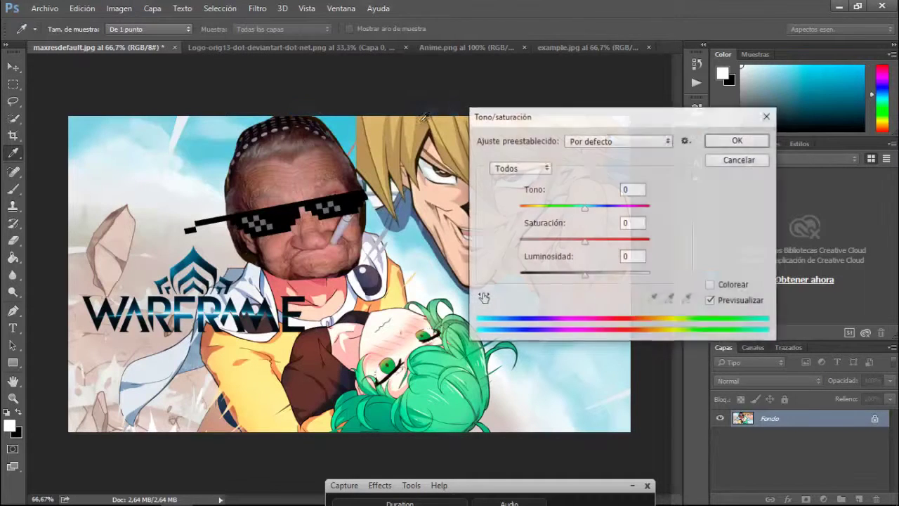
click(580, 144)
click(596, 181)
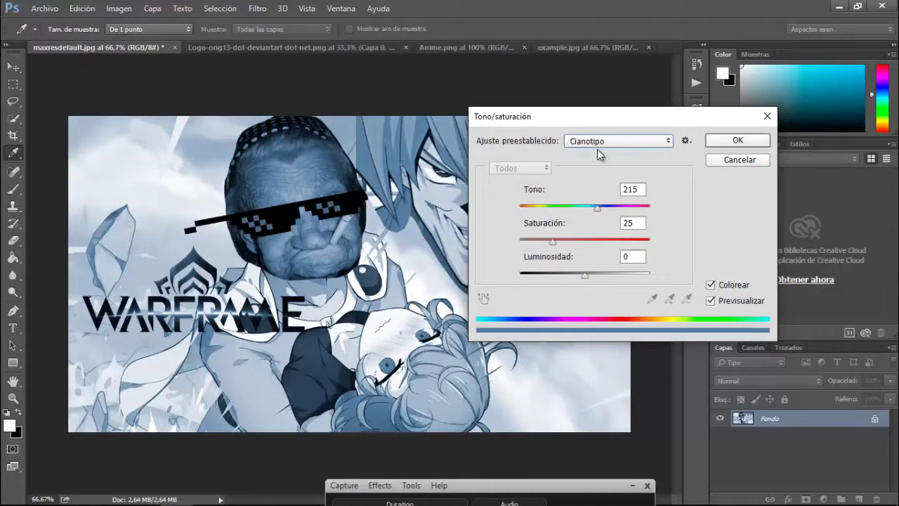
click(597, 142)
click(597, 196)
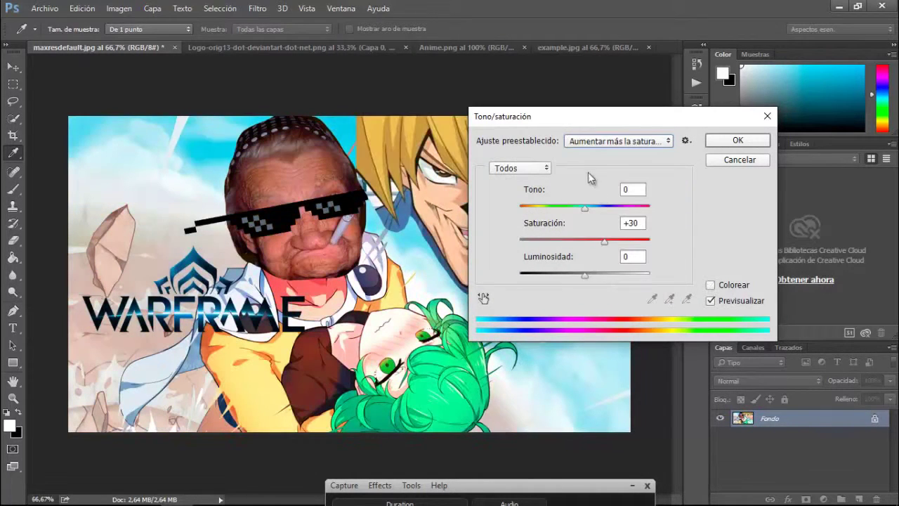
mouse_move(582, 205)
mouse_down()
mouse_move(622, 206)
mouse_move(534, 207)
mouse_up()
mouse_move(638, 116)
mouse_down()
mouse_move(733, 101)
mouse_move(578, 75)
mouse_move(660, 84)
mouse_move(93, 83)
mouse_up()
mouse_move(157, 199)
mouse_down()
mouse_move(94, 201)
mouse_move(203, 202)
mouse_up()
drag(168, 204, 145, 208)
mouse_move(136, 163)
mouse_down()
mouse_move(181, 166)
mouse_move(126, 166)
mouse_up()
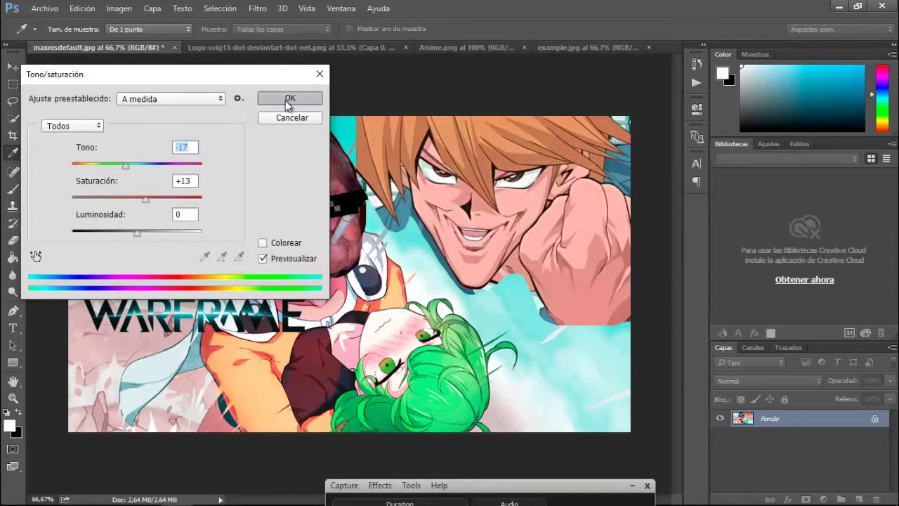
click(288, 100)
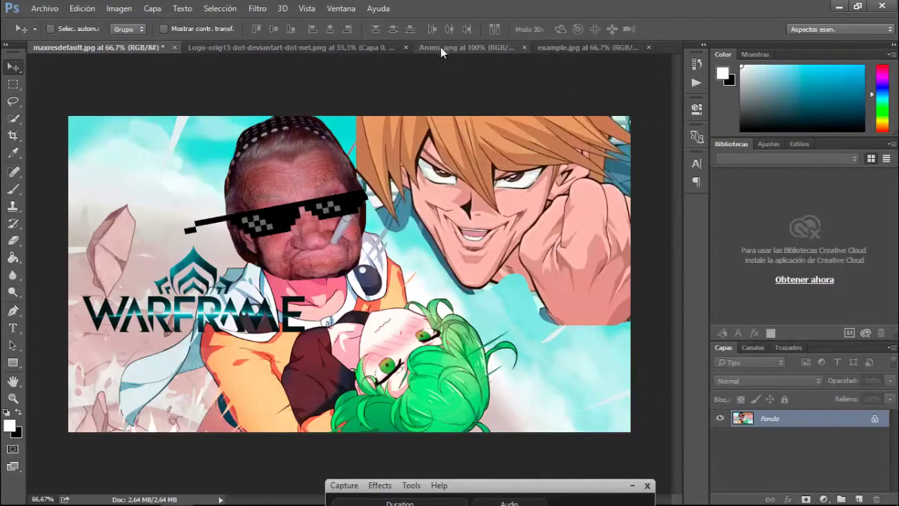
click(260, 47)
click(99, 47)
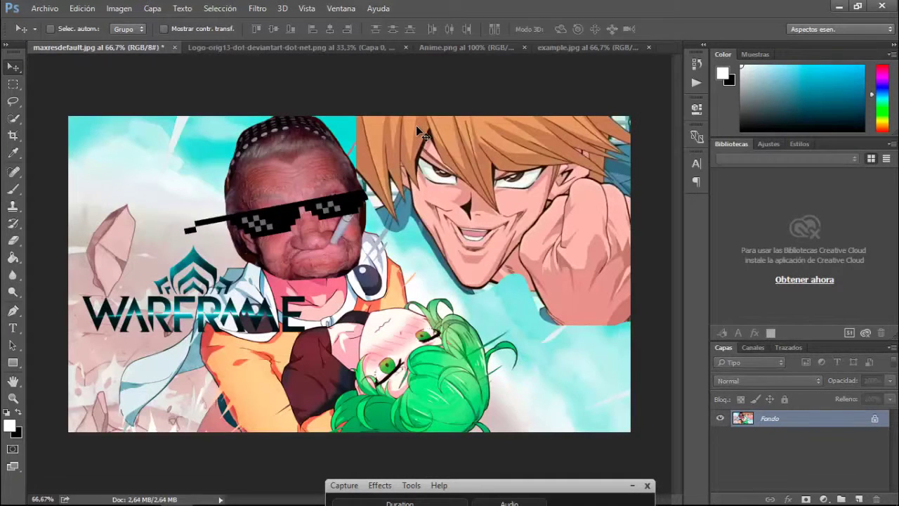